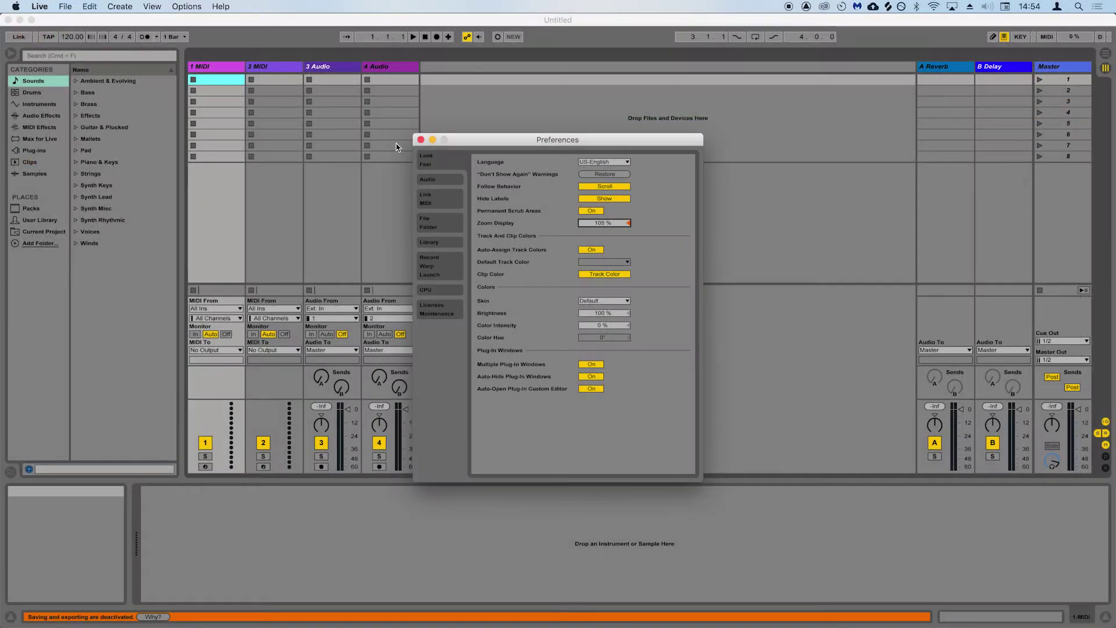
Close Preferences, then select and deselect the first clip slot of the 1 MIDI track.
left_click(421, 140)
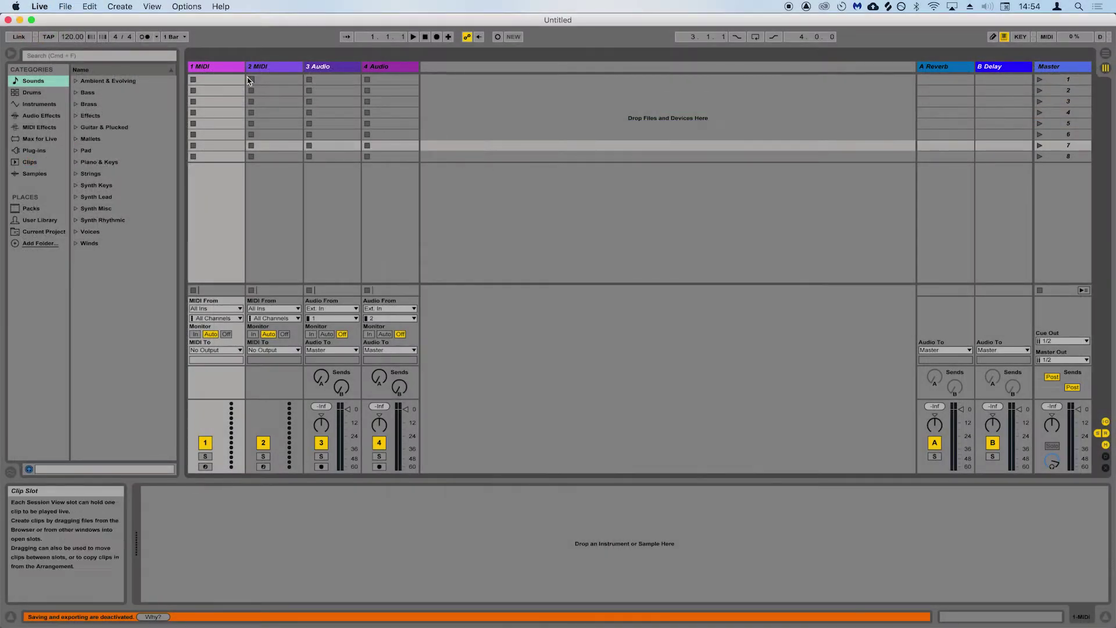
left_click(220, 80)
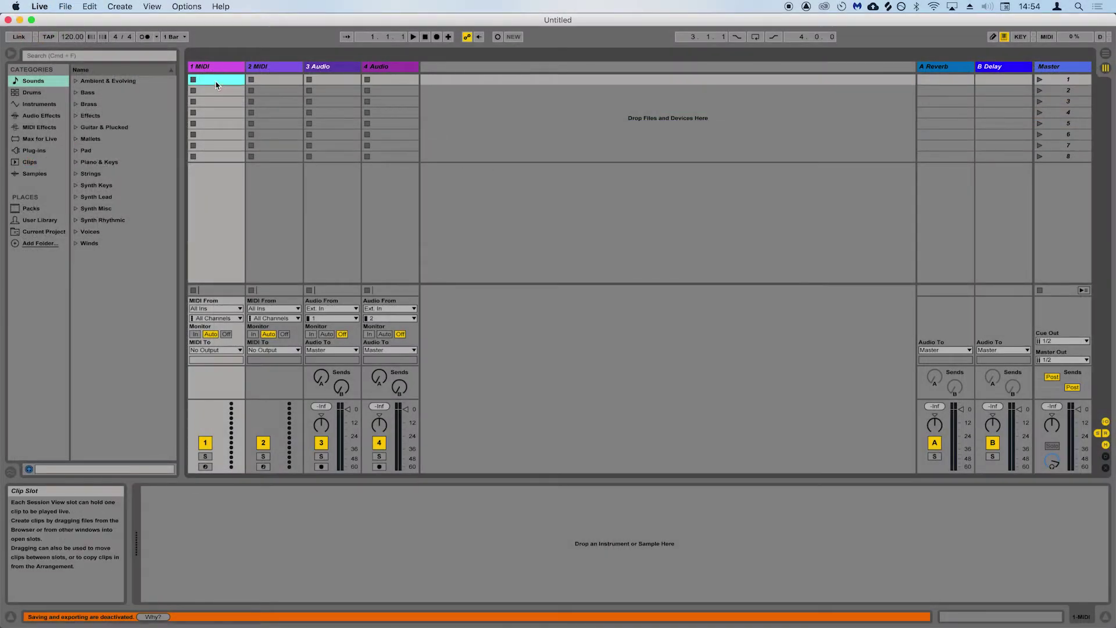
left_click(558, 281)
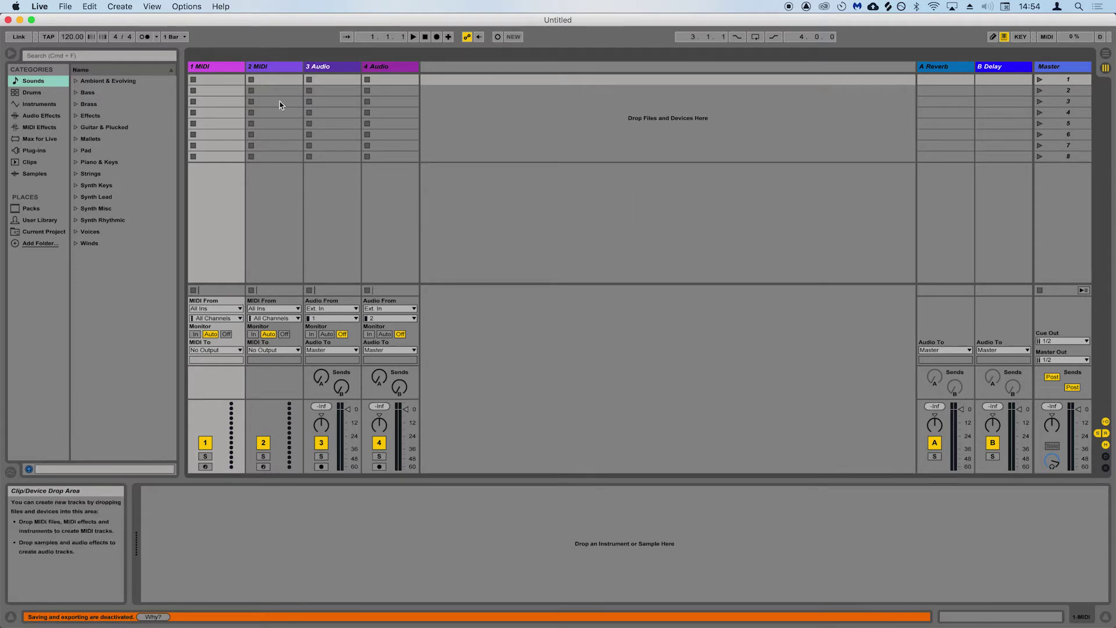
Reopen Live's Preferences on the Link/MIDI page.
left_click(41, 7)
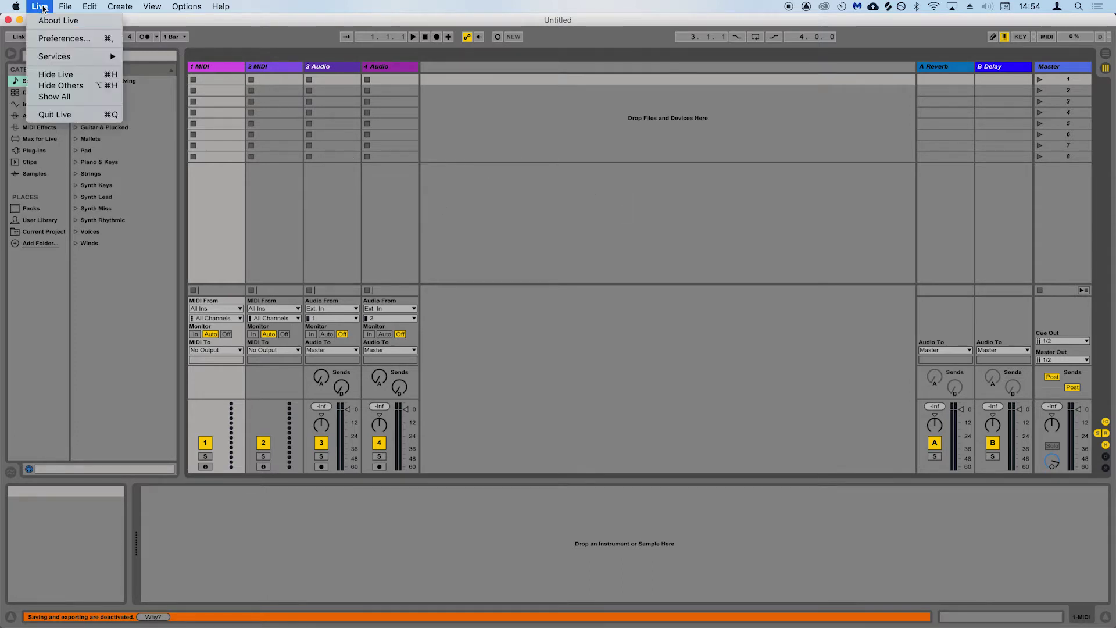
left_click(61, 38)
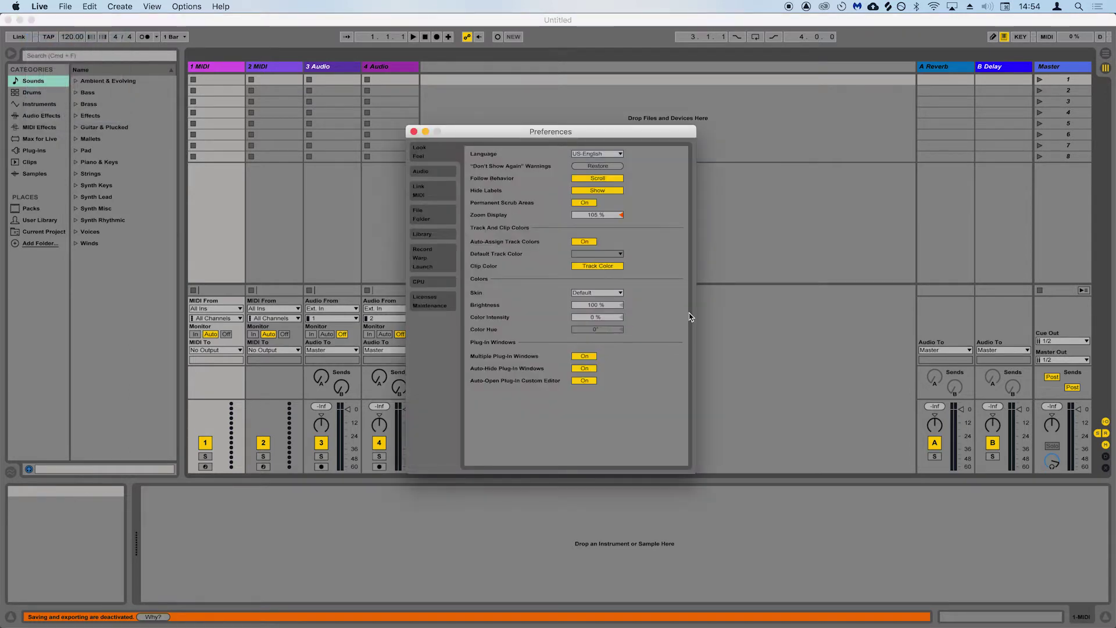
left_click(437, 193)
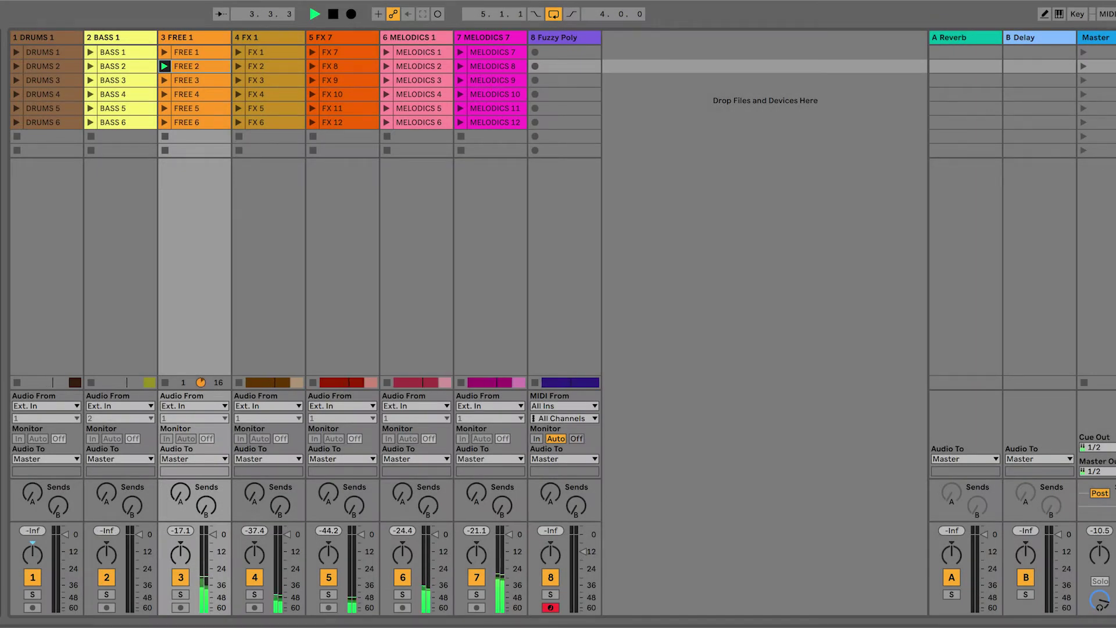
Launch Scene 3 from the Master track so its row of clips plays.
left_click(1084, 80)
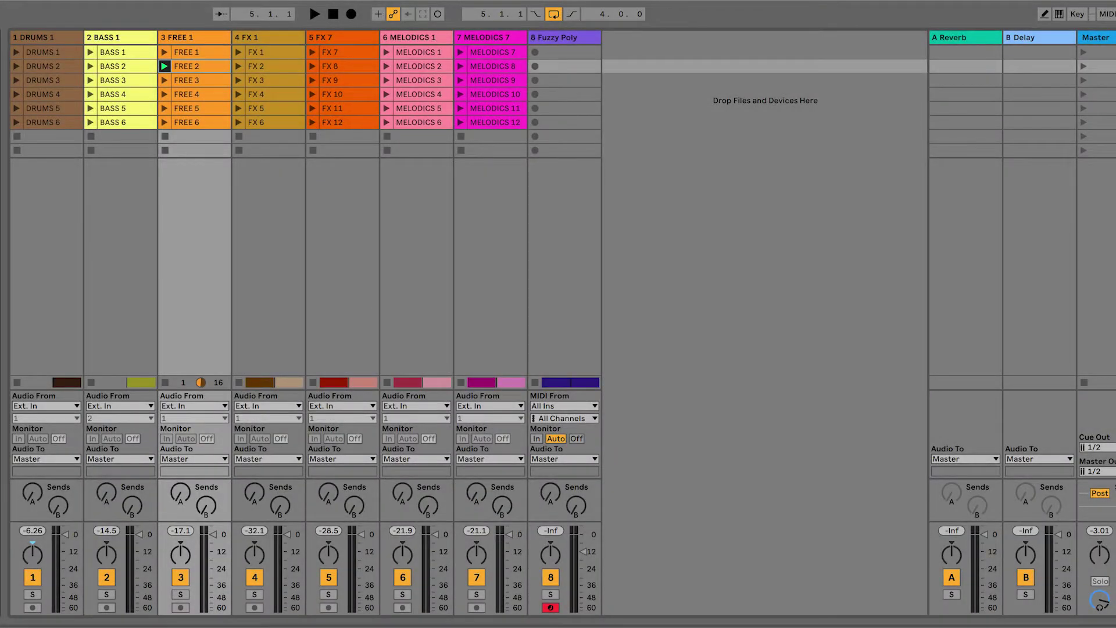
Restart playback of the demo set with the spacebar.
key("space")
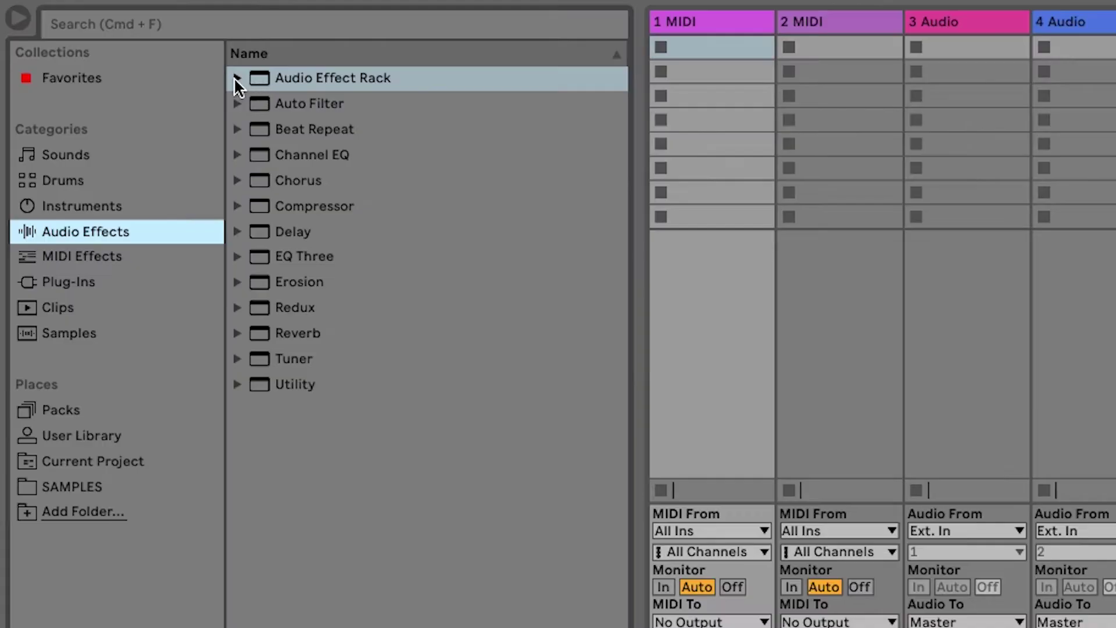
Expand Audio Effect Rack and then its Mixing & Mastering folder in the browser.
left_click(237, 78)
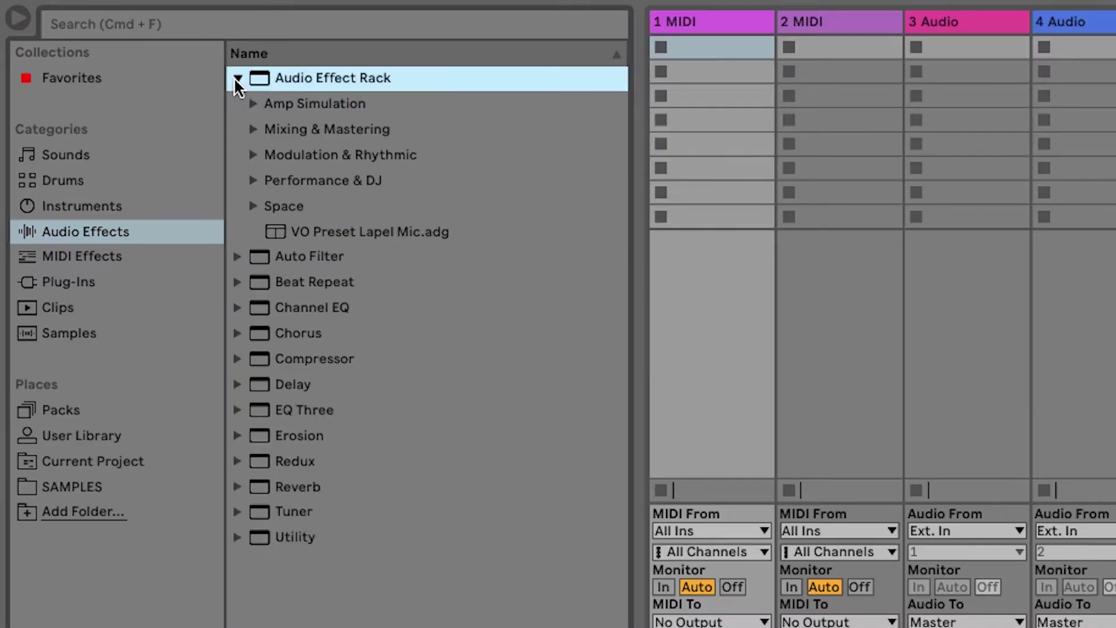
left_click(246, 128)
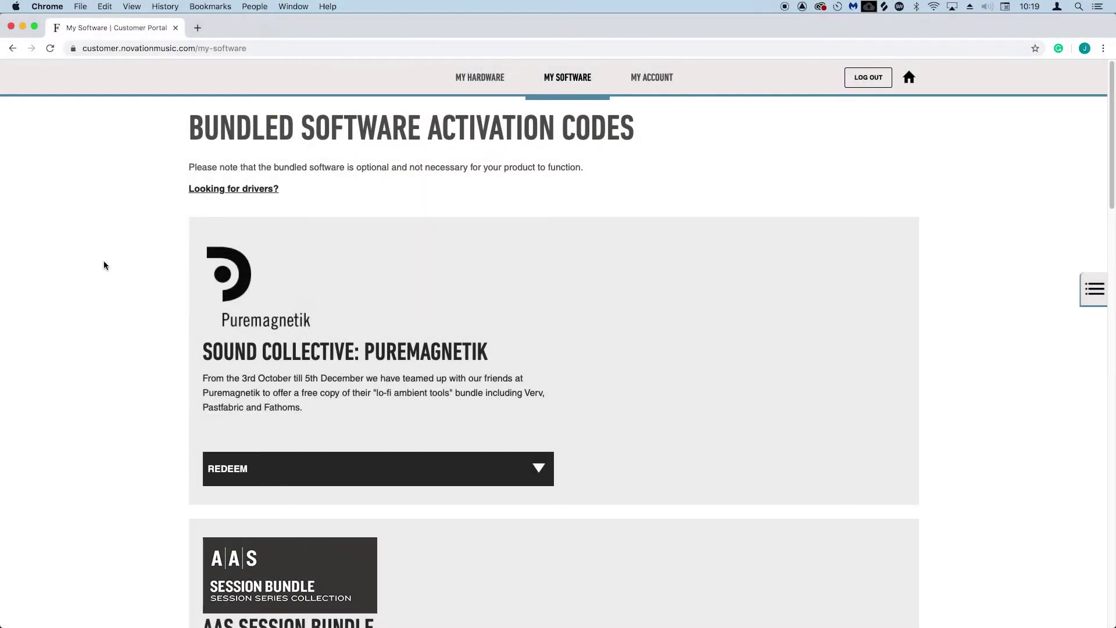
Reveal the code under GET ABLETON LIVE LITE, select it, and copy it.
scroll(104, 263, "down", 15)
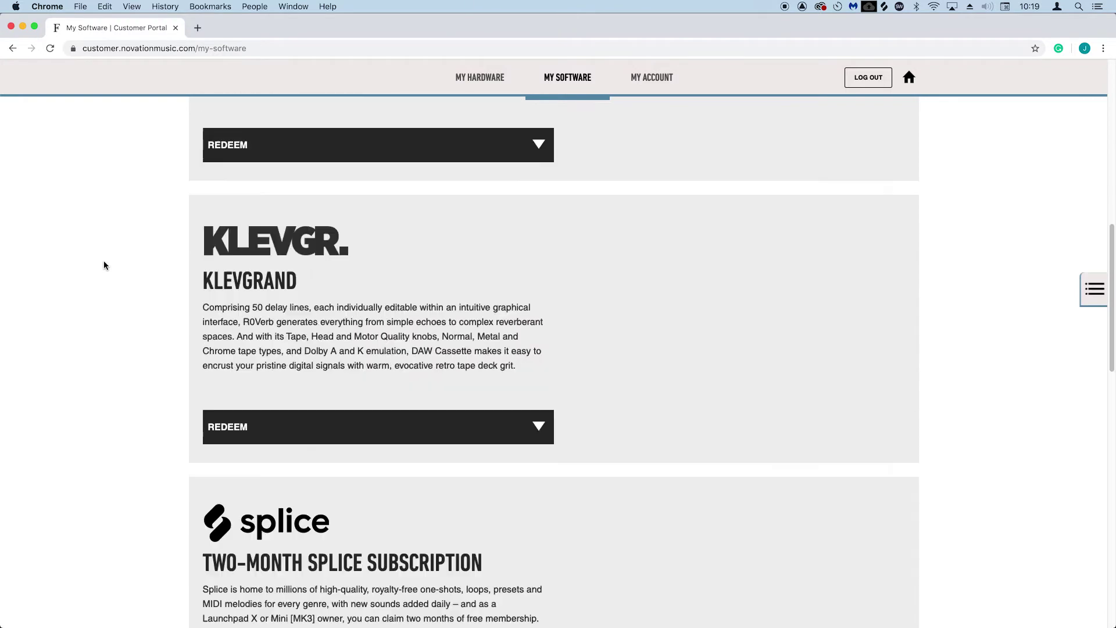
scroll(104, 264, "down", 6)
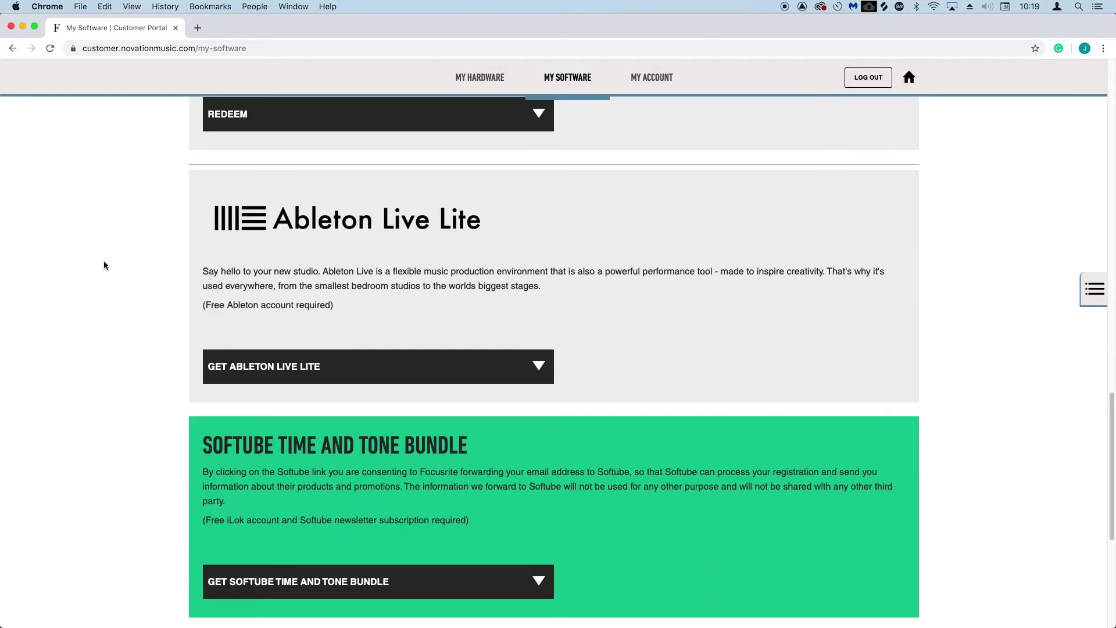
left_click(393, 379)
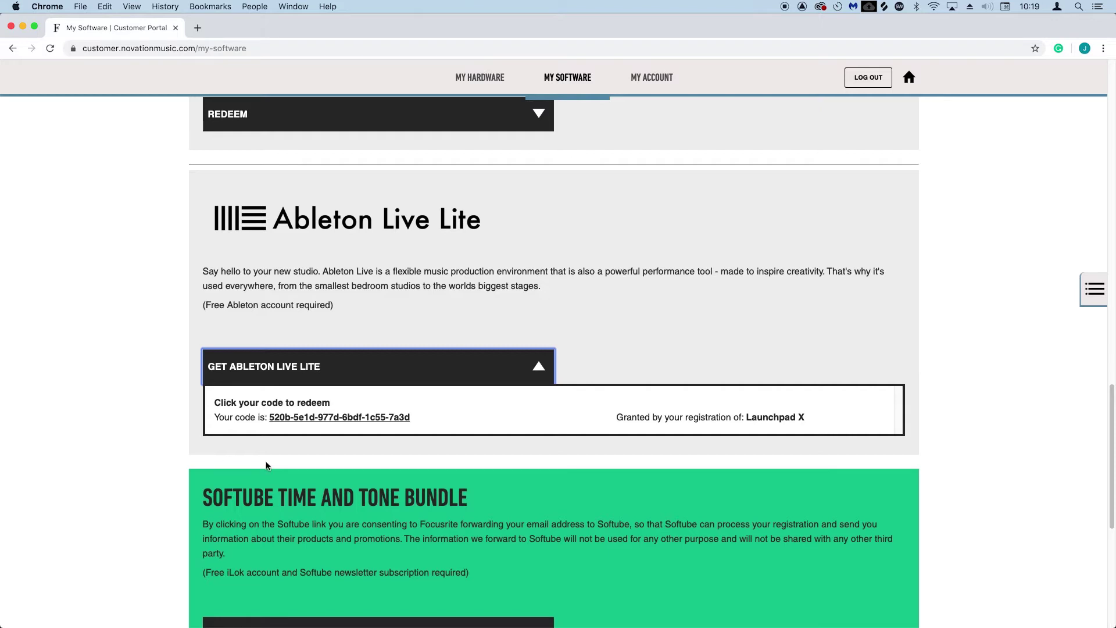
left_click_drag(410, 418, 271, 437)
right_click(351, 418)
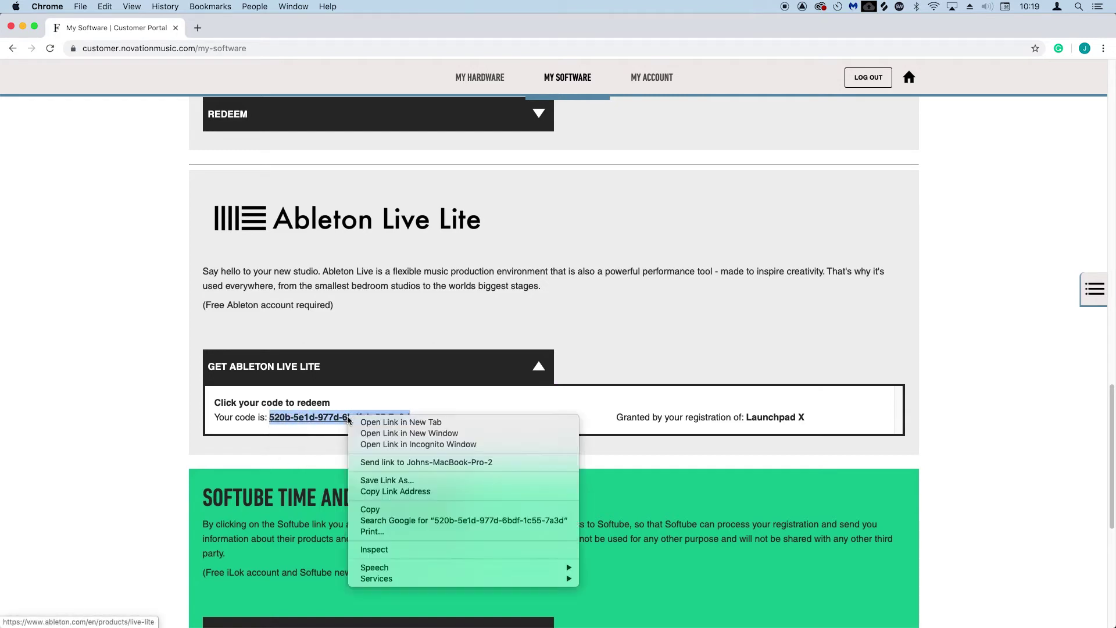
left_click(393, 509)
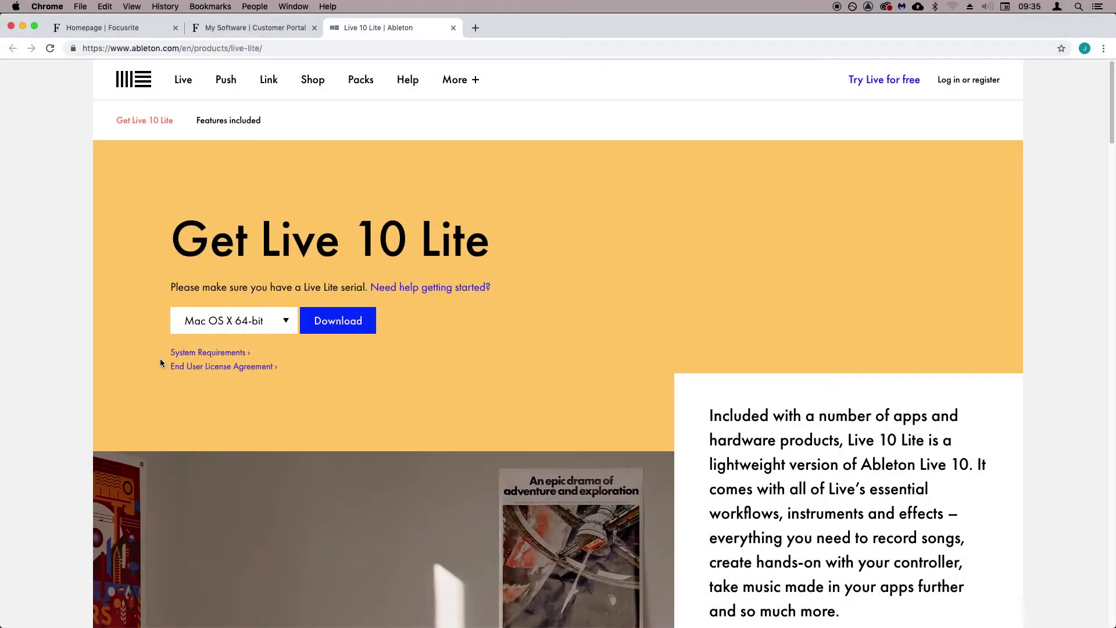
left_click(265, 327)
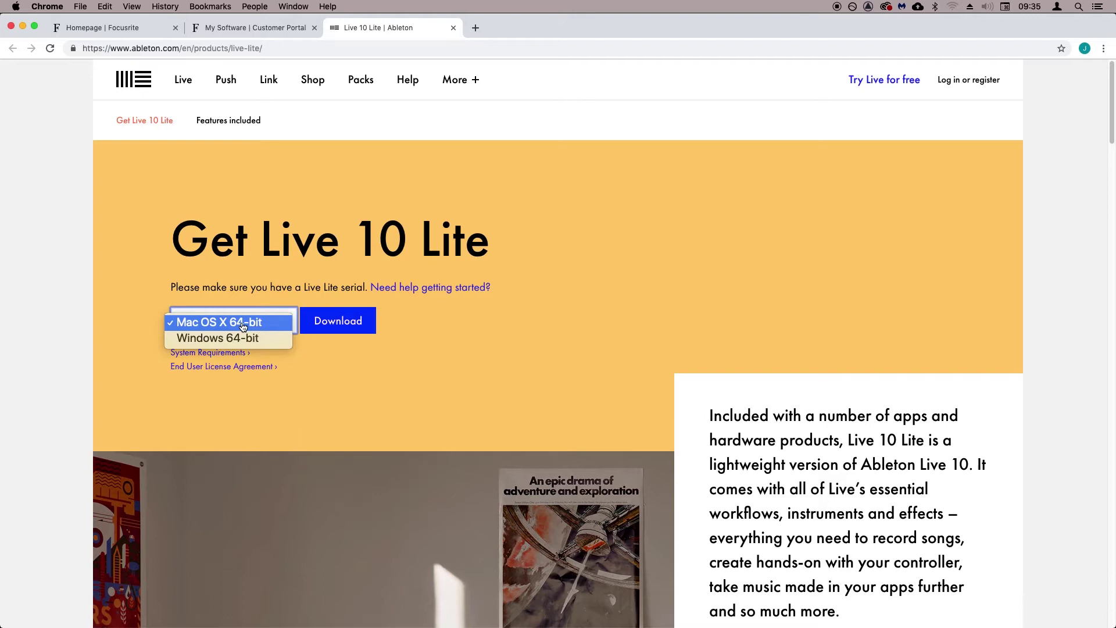
left_click(212, 324)
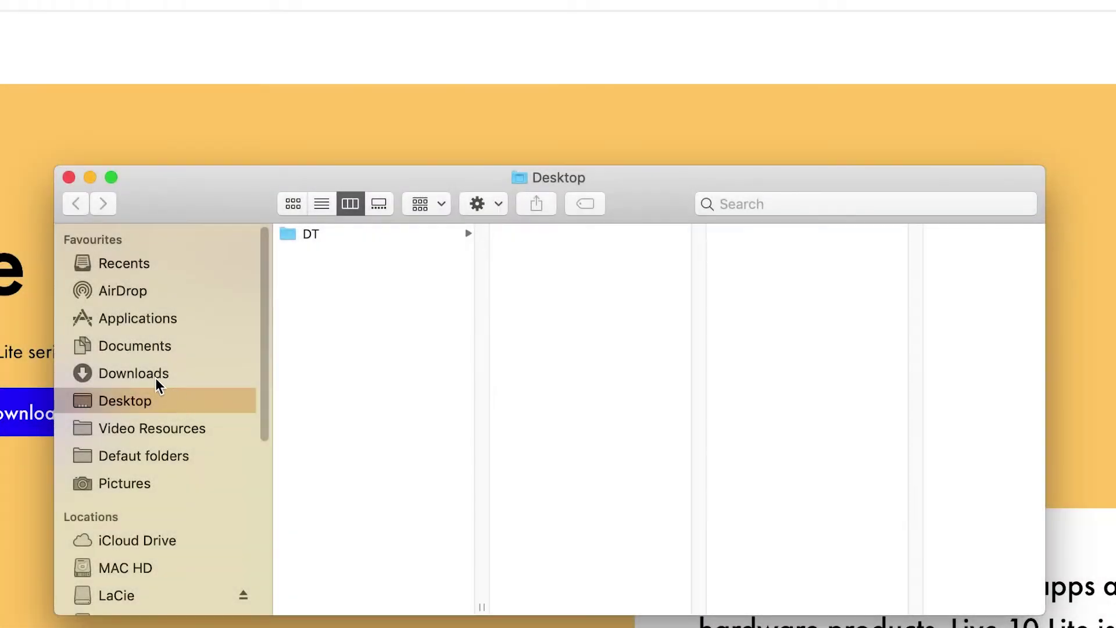
Open ableton_live_lite_10.1_64.dmg from Downloads and agree to its licence.
left_click(156, 379)
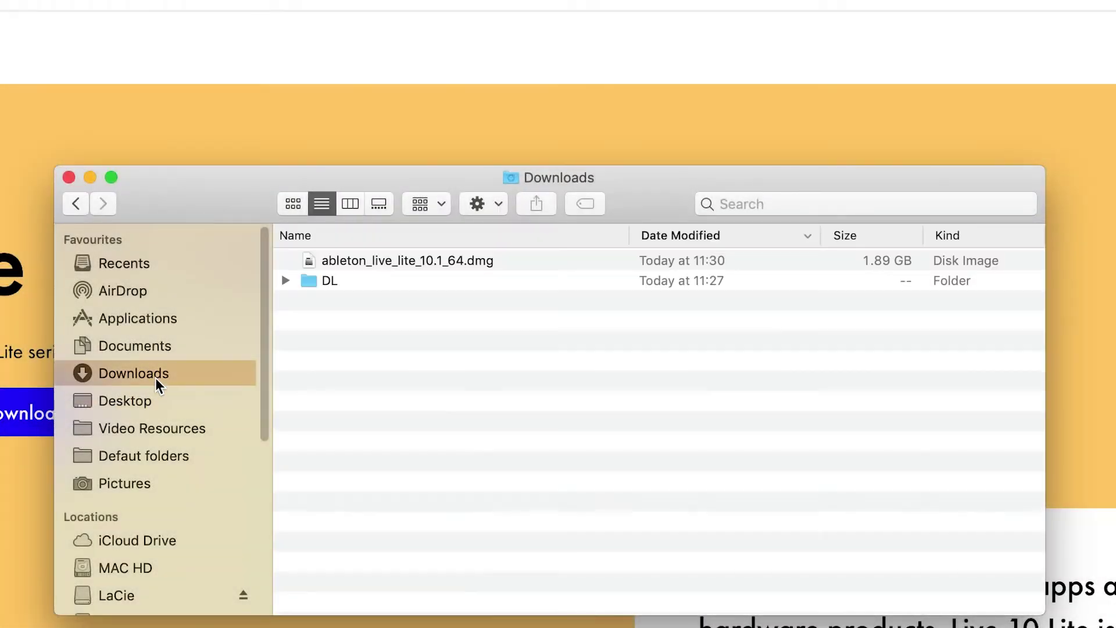
key("Down")
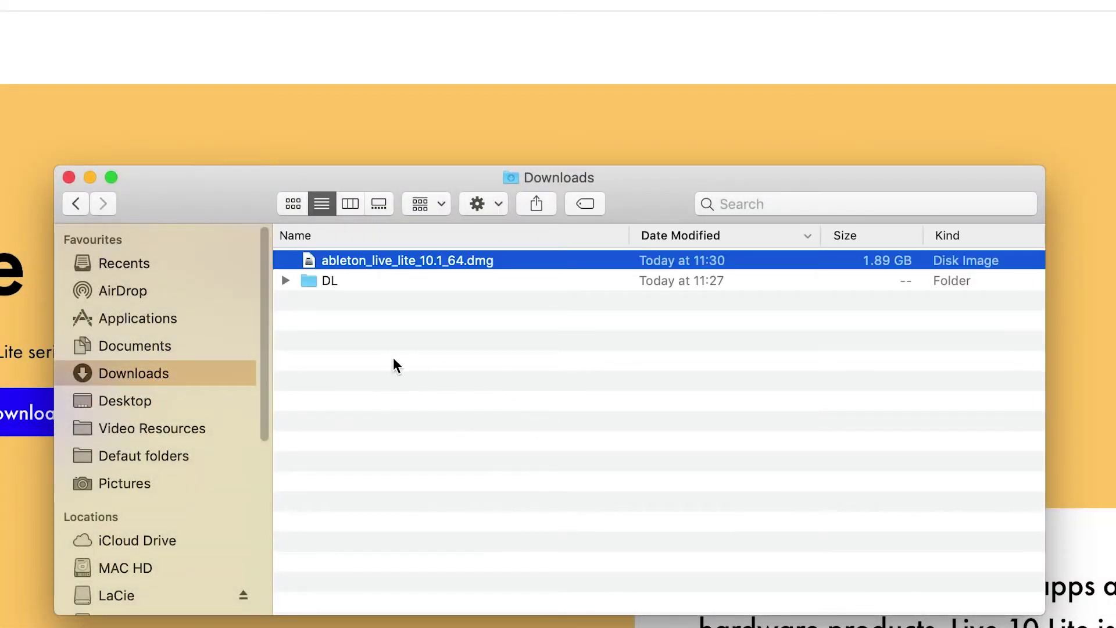
double_click(308, 265)
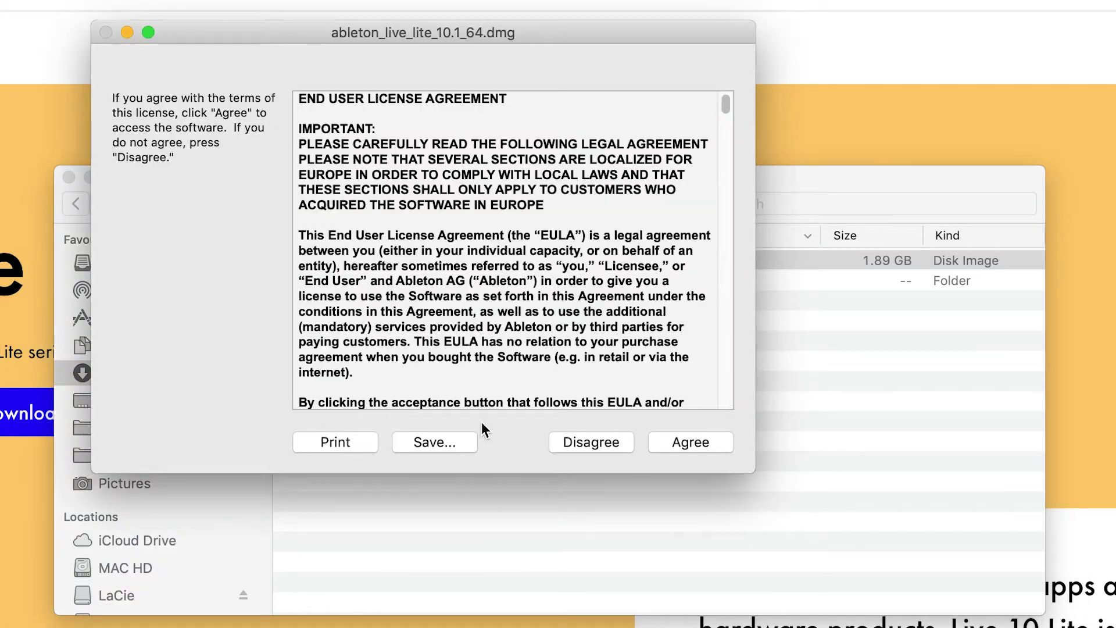
left_click(691, 442)
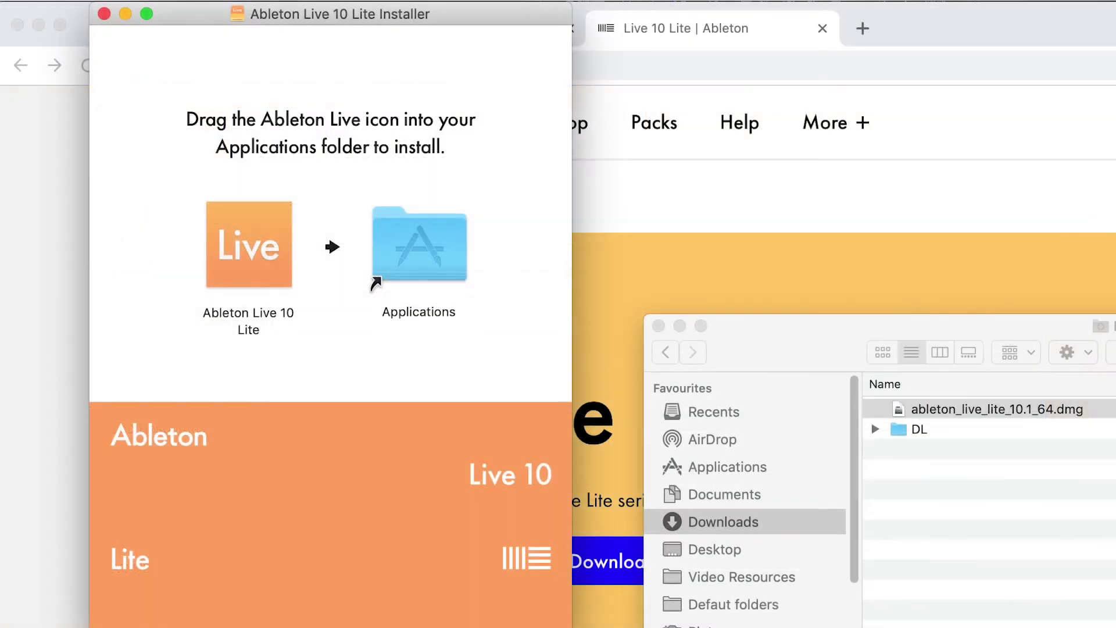
Drag the Ableton Live 10 Lite icon onto the Applications folder.
left_click_drag(275, 244, 412, 246)
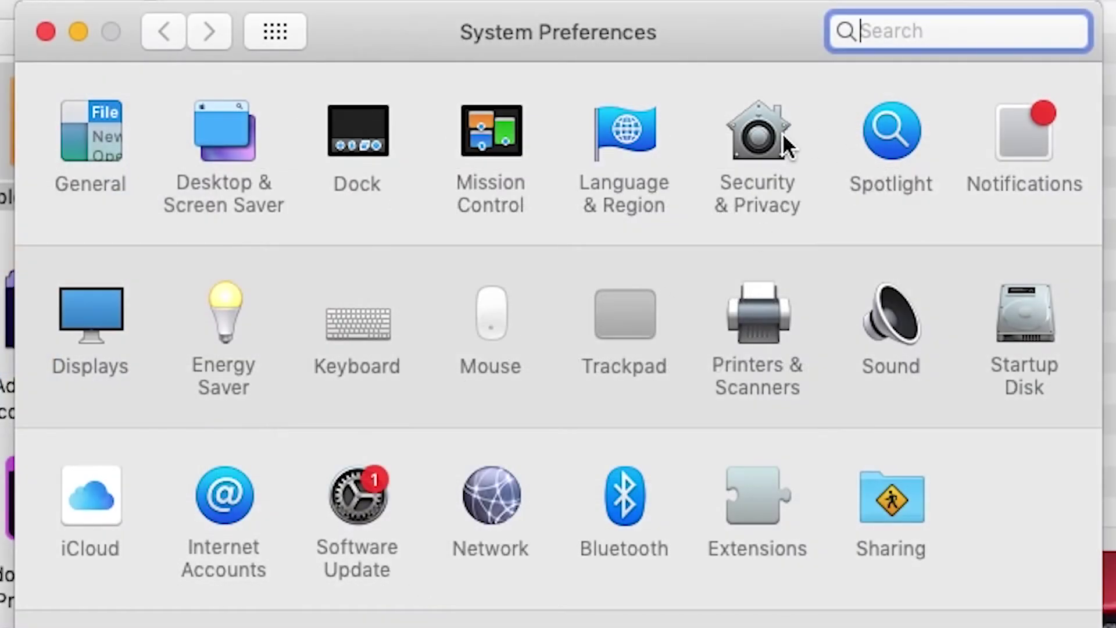
Use Open Anyway in Security & Privacy and confirm opening Ableton Live 10 Lite.
left_click(779, 133)
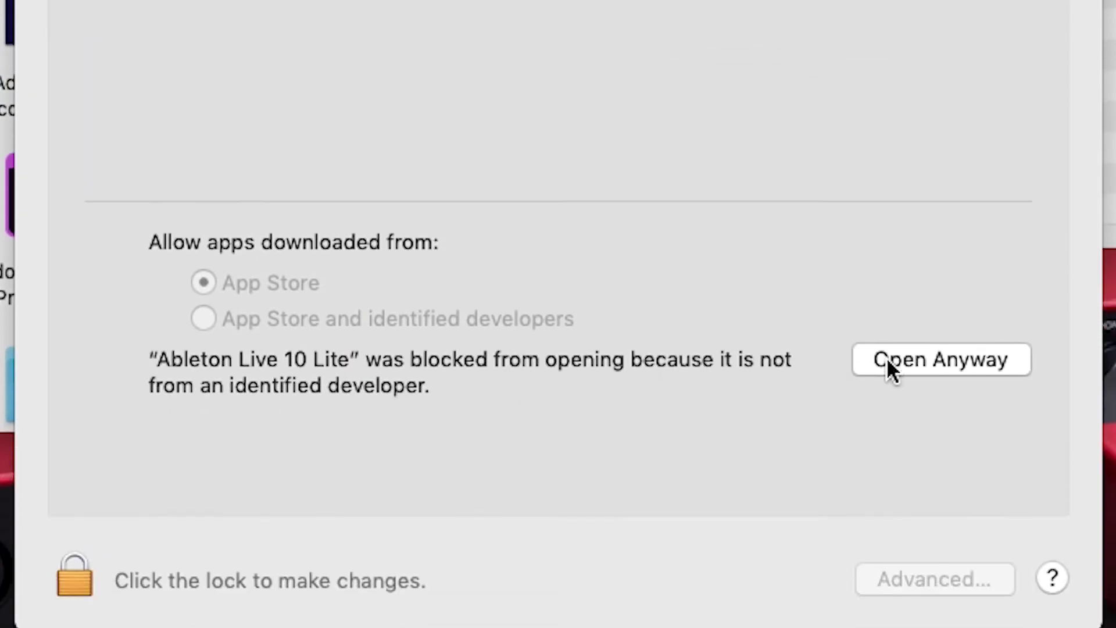
left_click(959, 359)
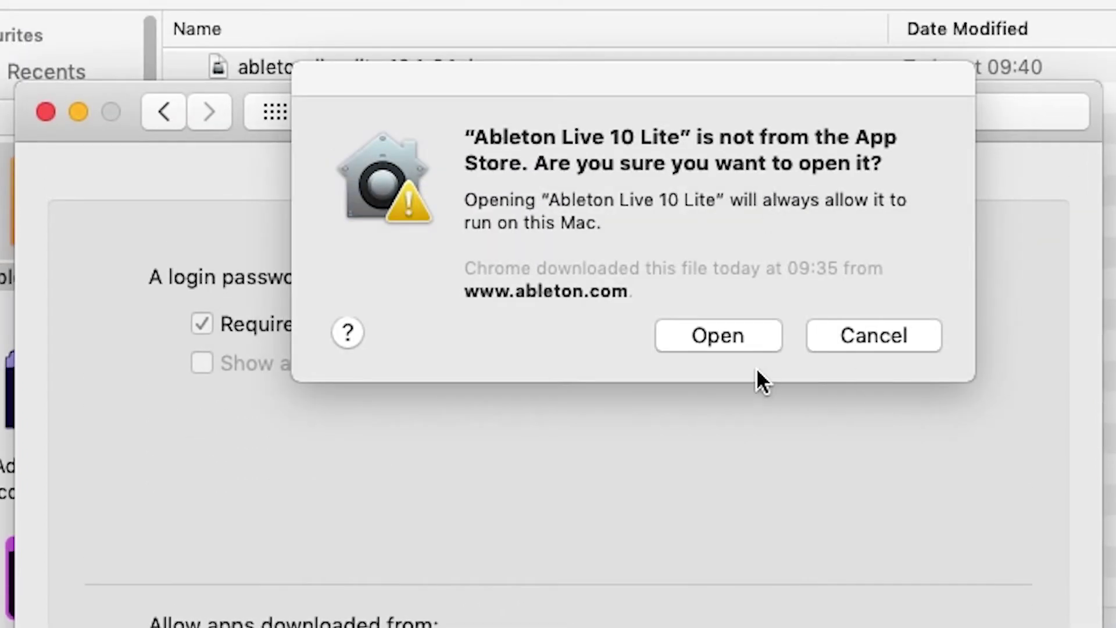
left_click(731, 345)
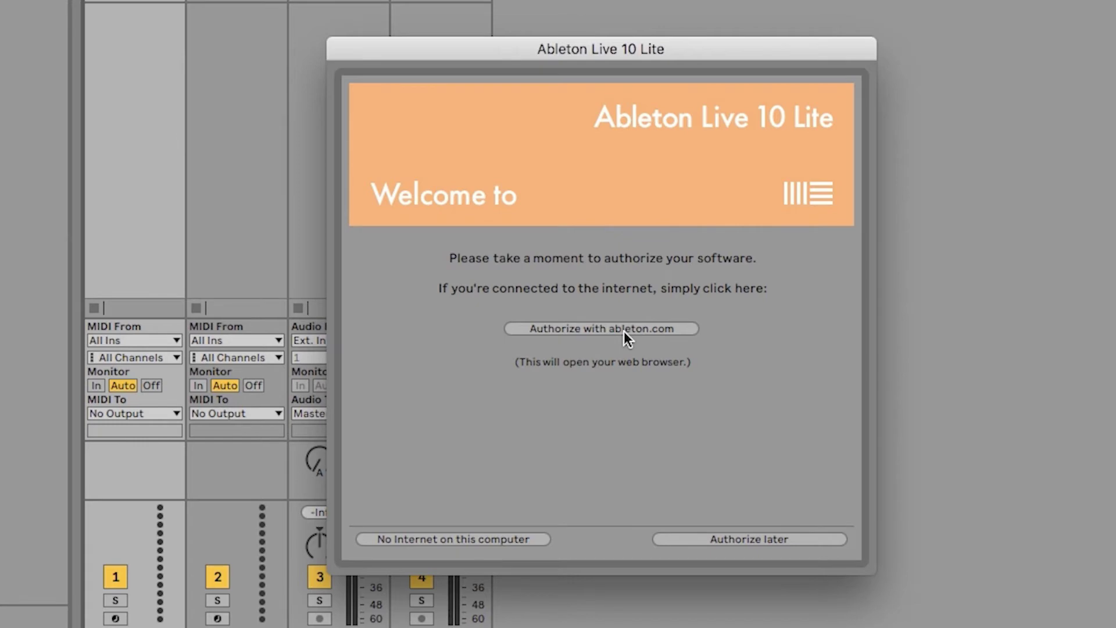
Choose 'Authorize with ableton.com' in the Welcome dialog.
left_click(623, 330)
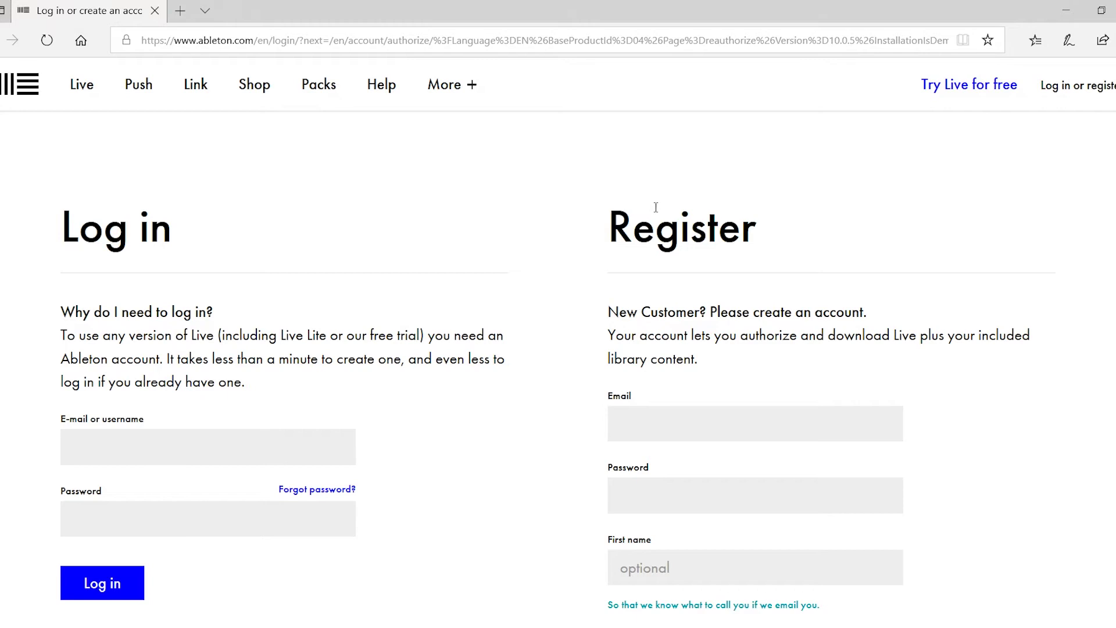
Enter the account e-mail address in the Email field of the log-in form.
left_click(674, 435)
type("m")
type("xxxxxx")
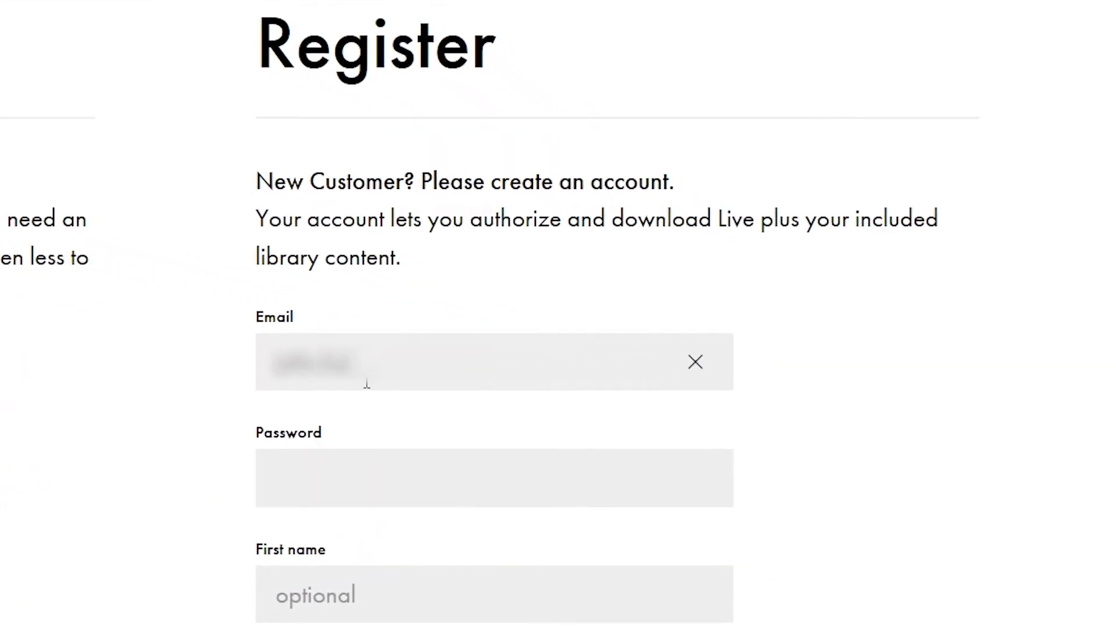
type("xxx")
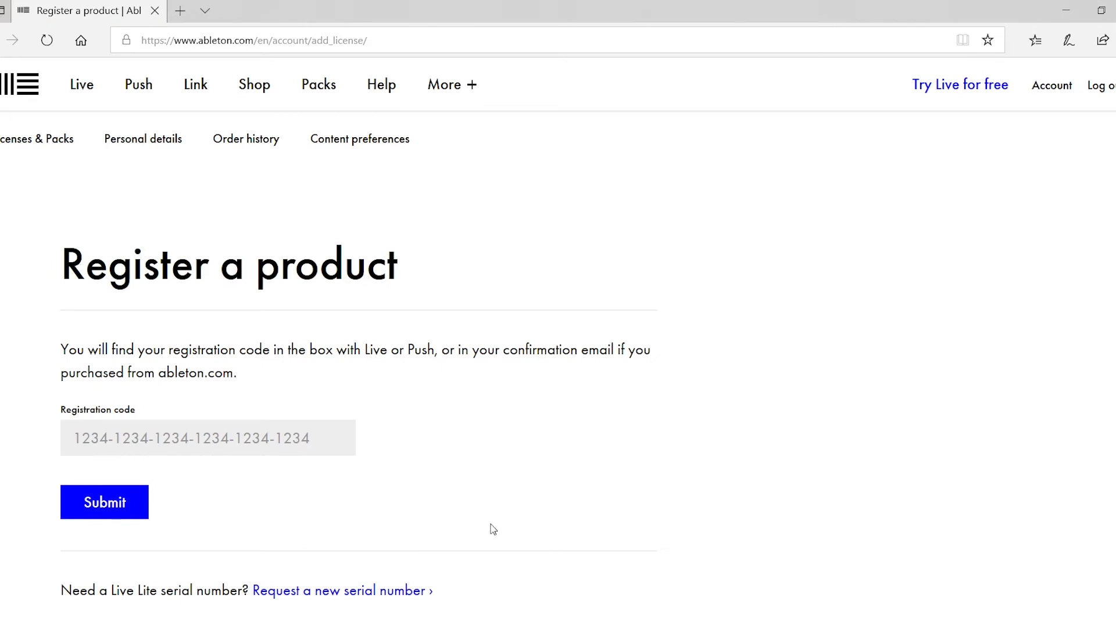
Paste the registration code into the Registration code field on Ableton's Register a product page and submit it.
left_click(249, 436)
key("ctrl+v")
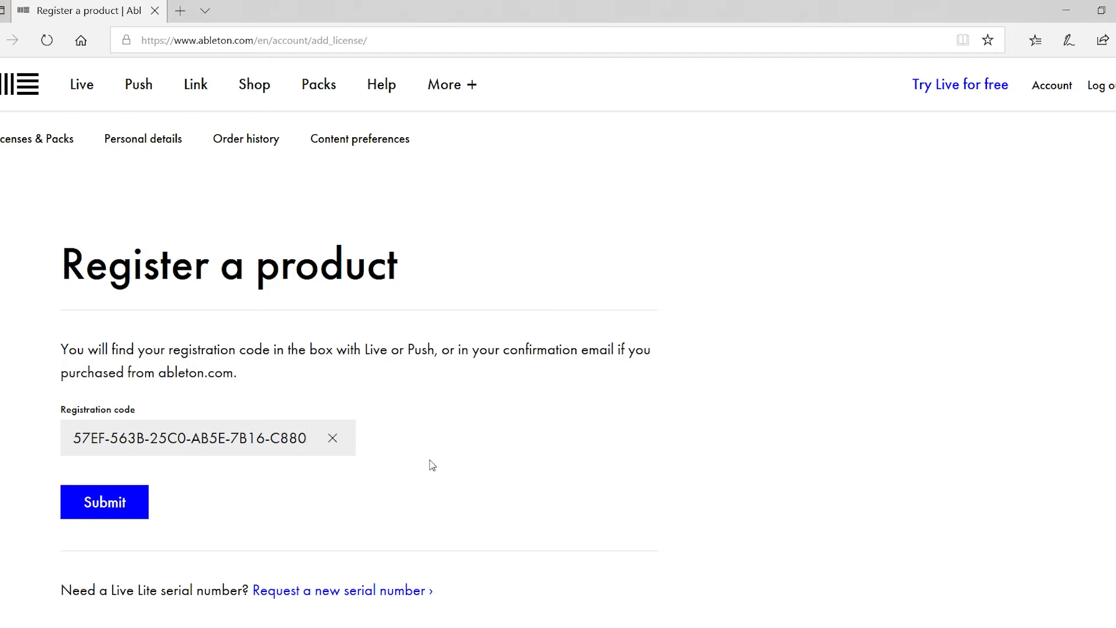
left_click(106, 502)
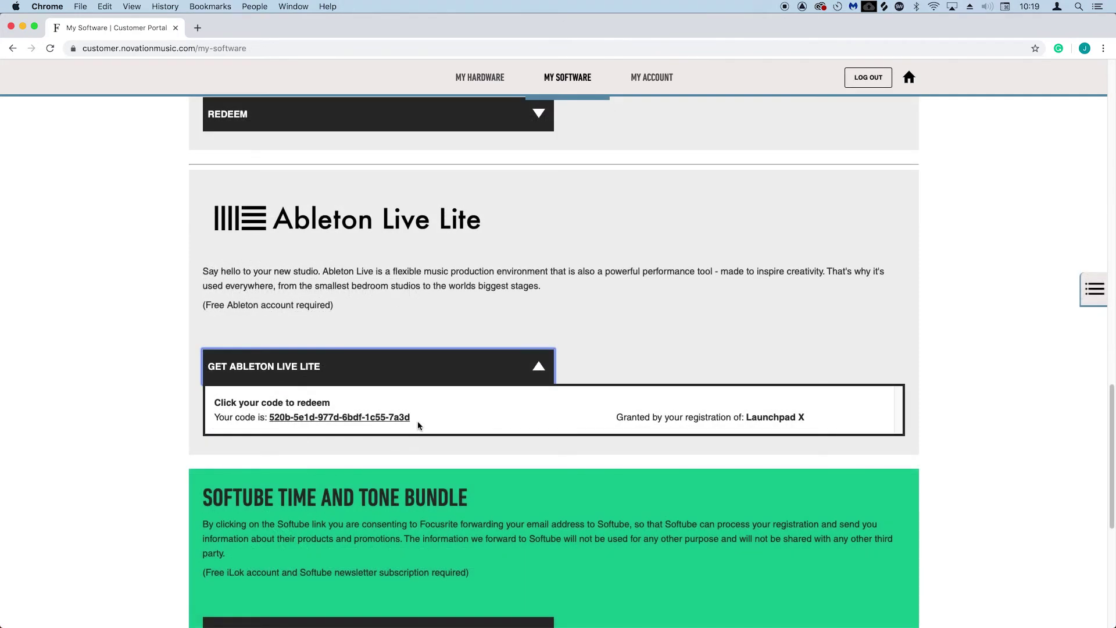
Copy the Ableton Live Lite redeem code shown under Get Ableton Live Lite in the Novation portal.
left_click_drag(418, 425, 268, 421)
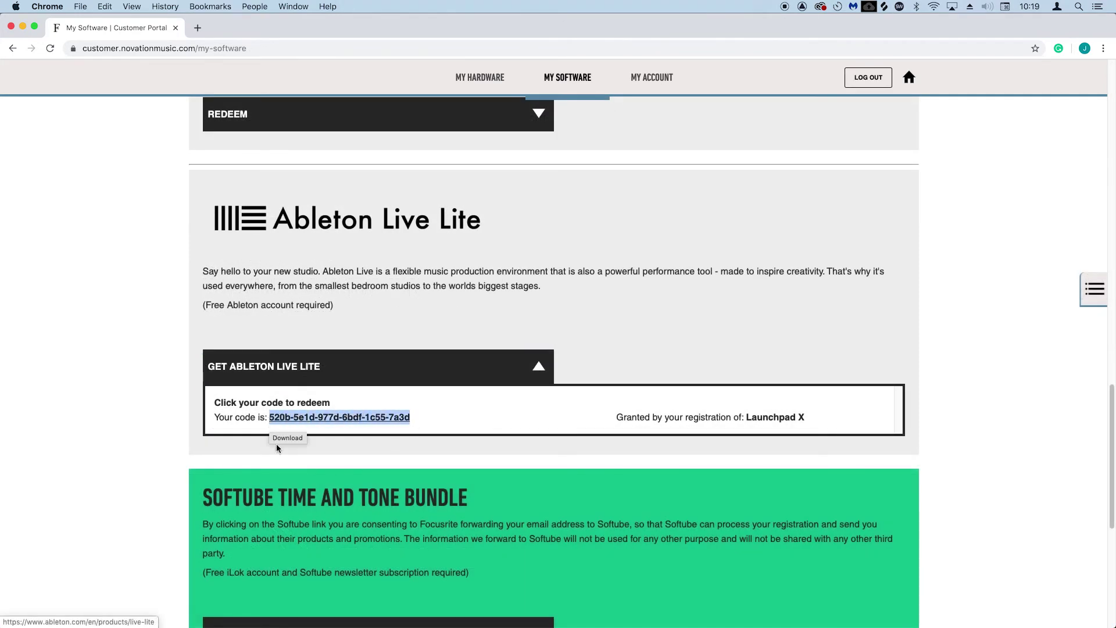
right_click(349, 418)
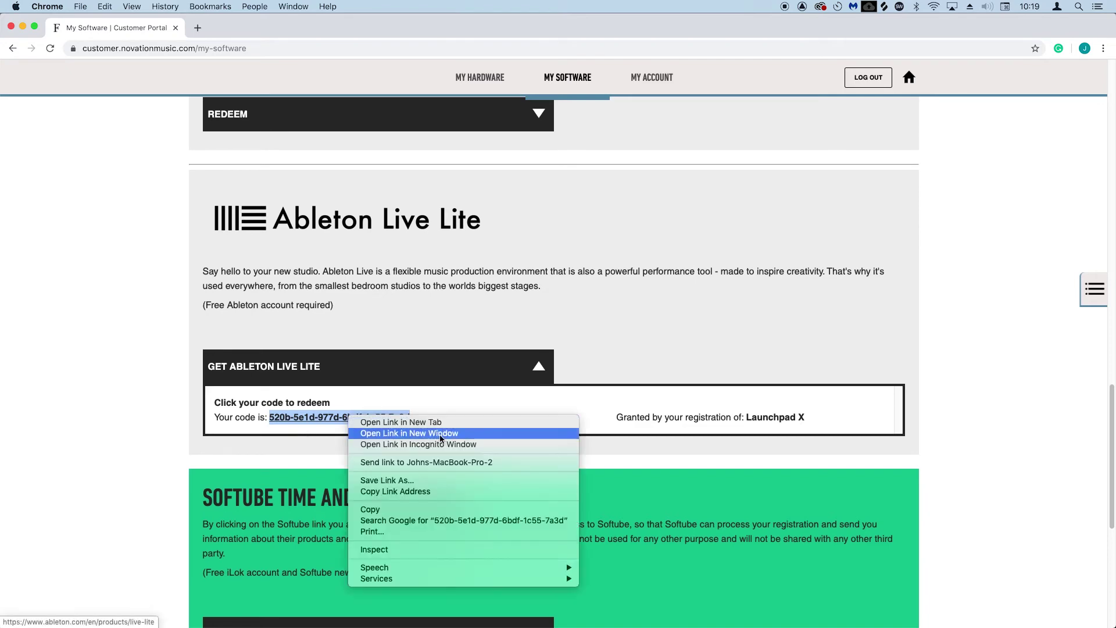
left_click(401, 510)
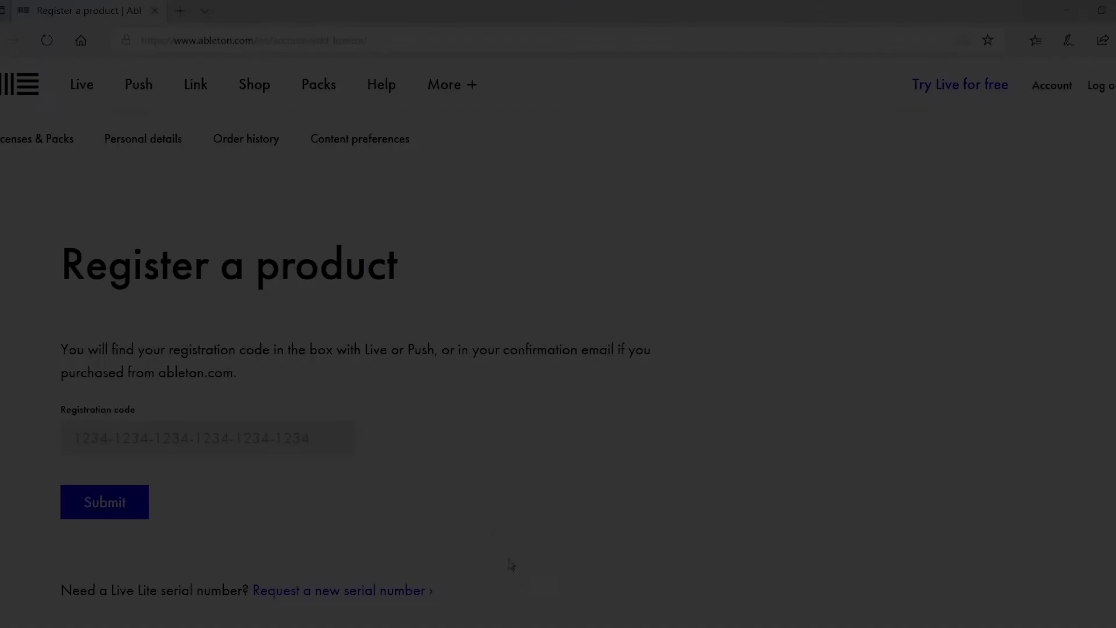
Paste the copied Live Lite redeem code into the Registration code field and submit it.
left_click(249, 436)
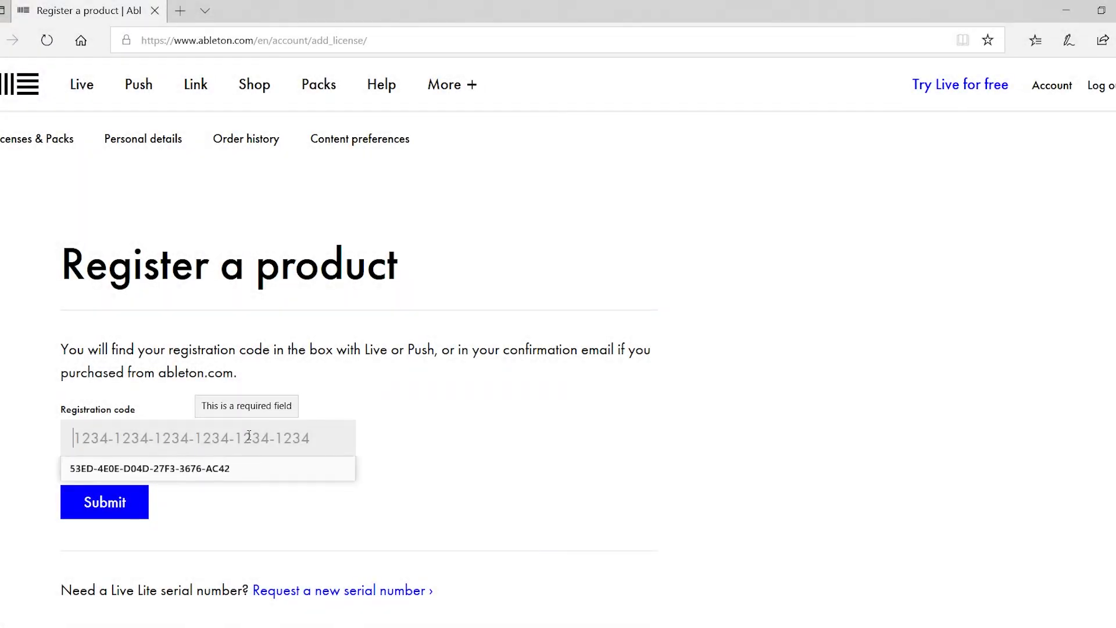
key("ctrl+v")
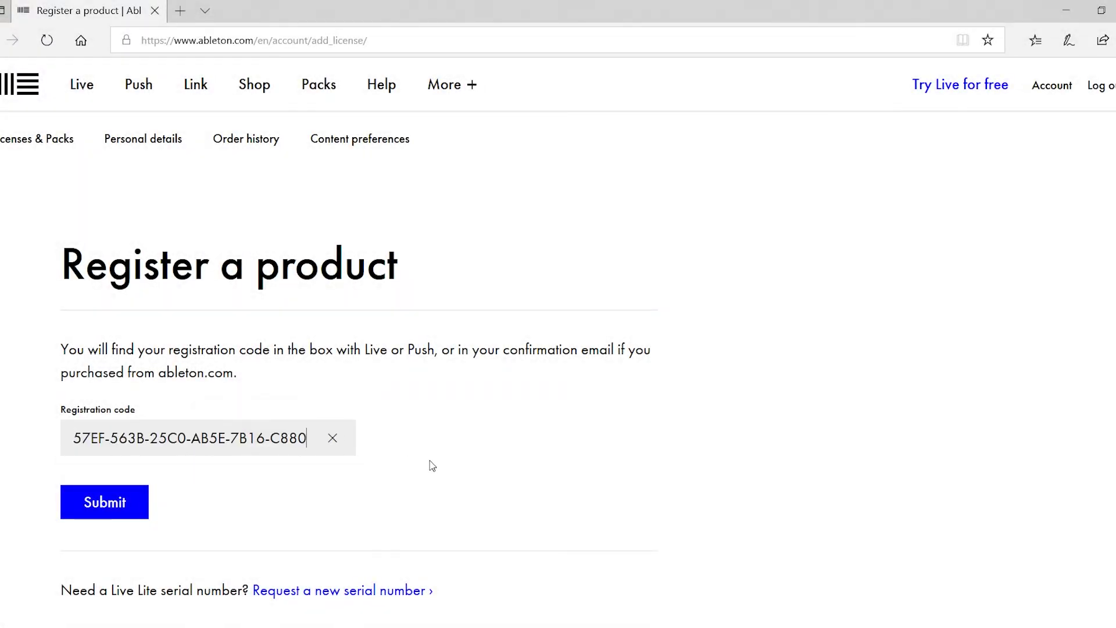
left_click(97, 498)
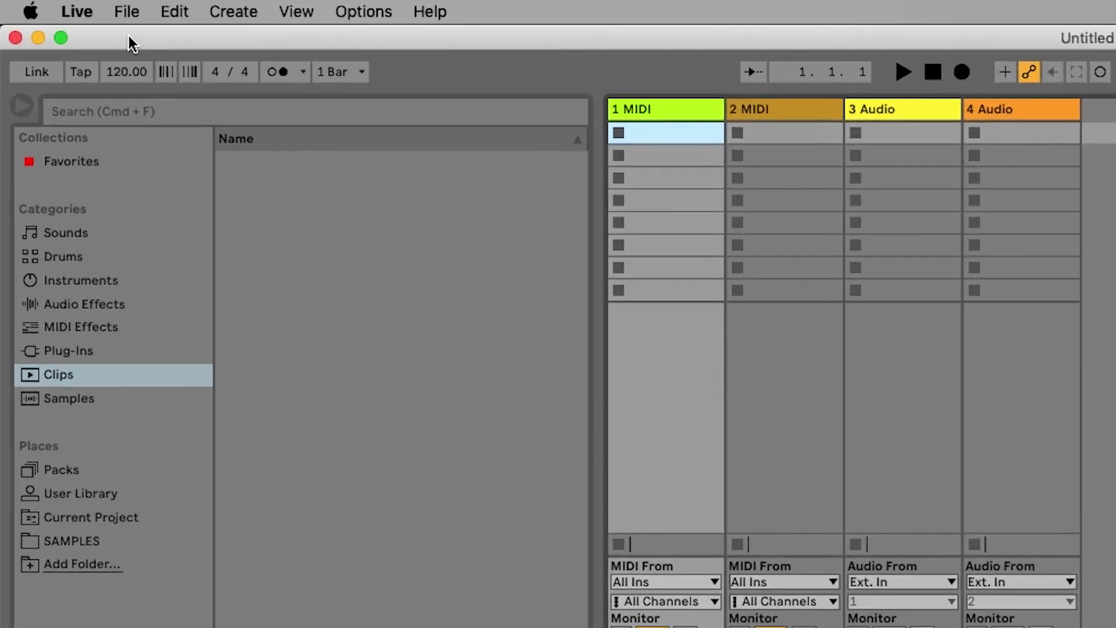
In Live's Audio preferences, keep the CoreAudio driver and set the output device to Scarlett 6i6 USB.
left_click(40, 7)
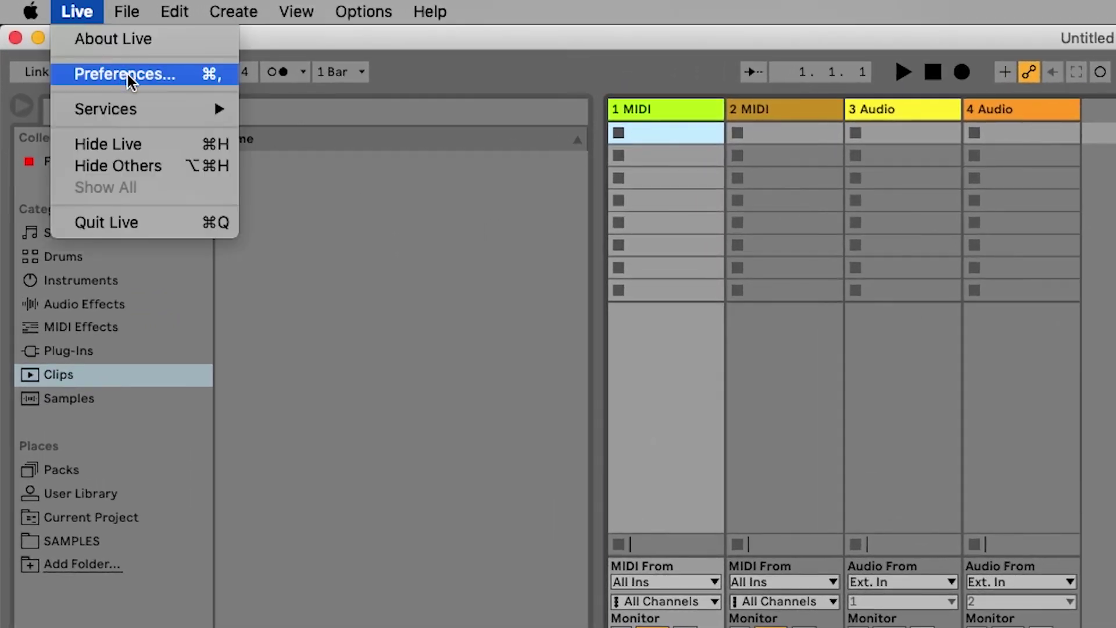
left_click(162, 78)
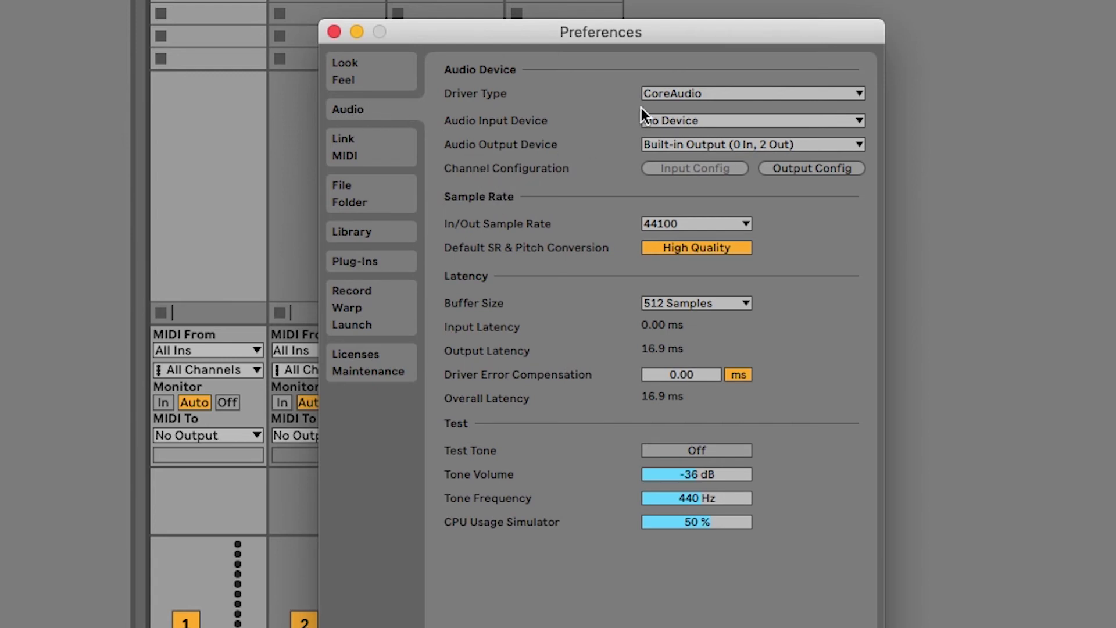
left_click(709, 93)
left_click(695, 128)
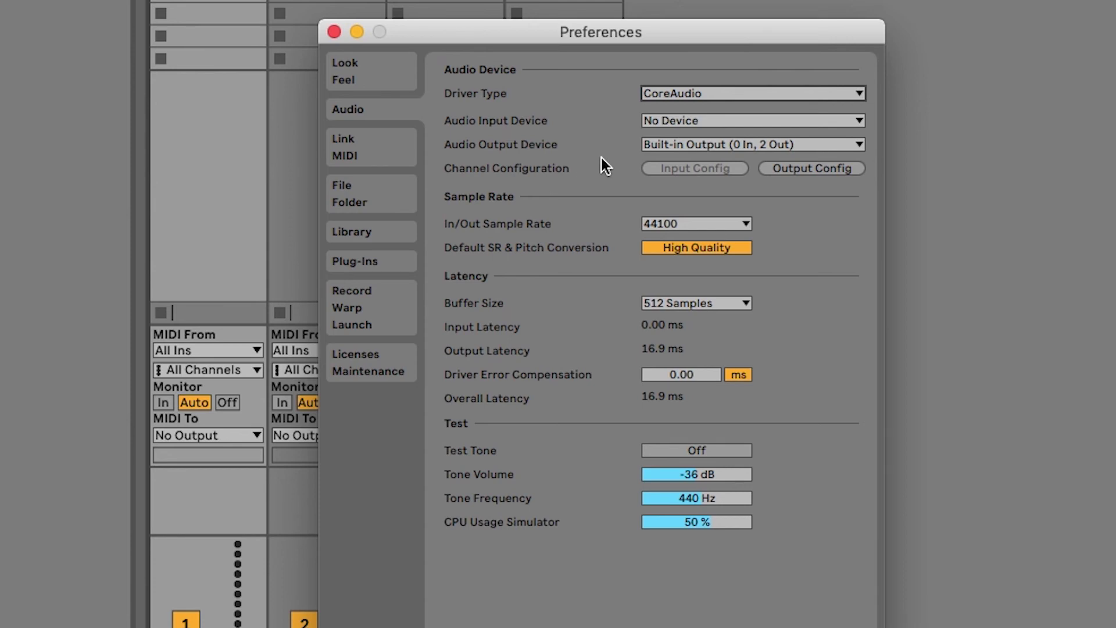
left_click(746, 142)
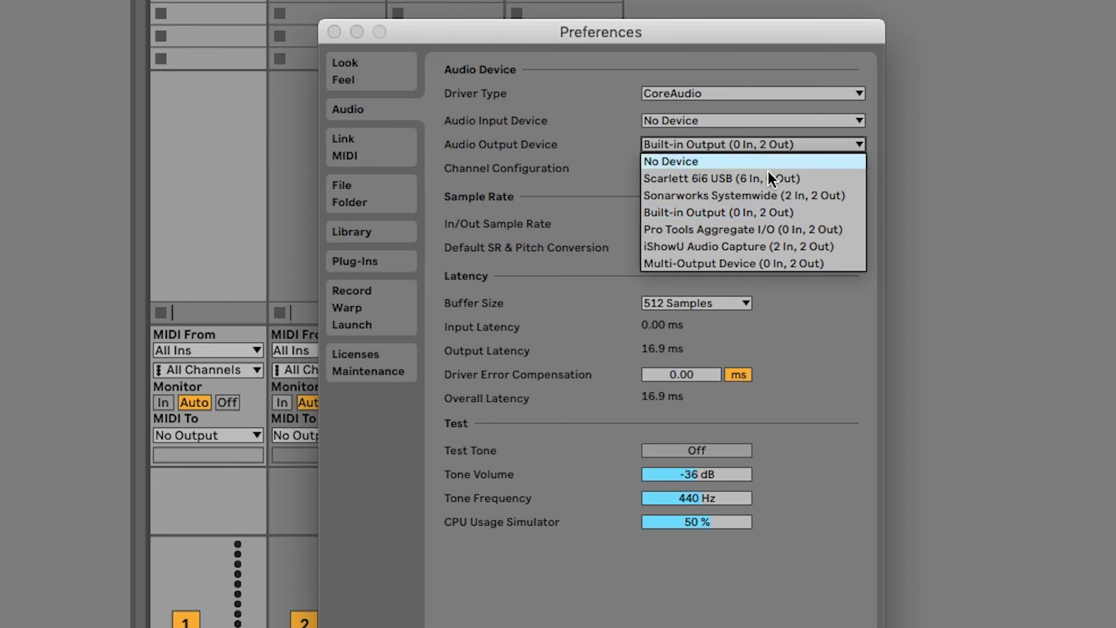
left_click(743, 215)
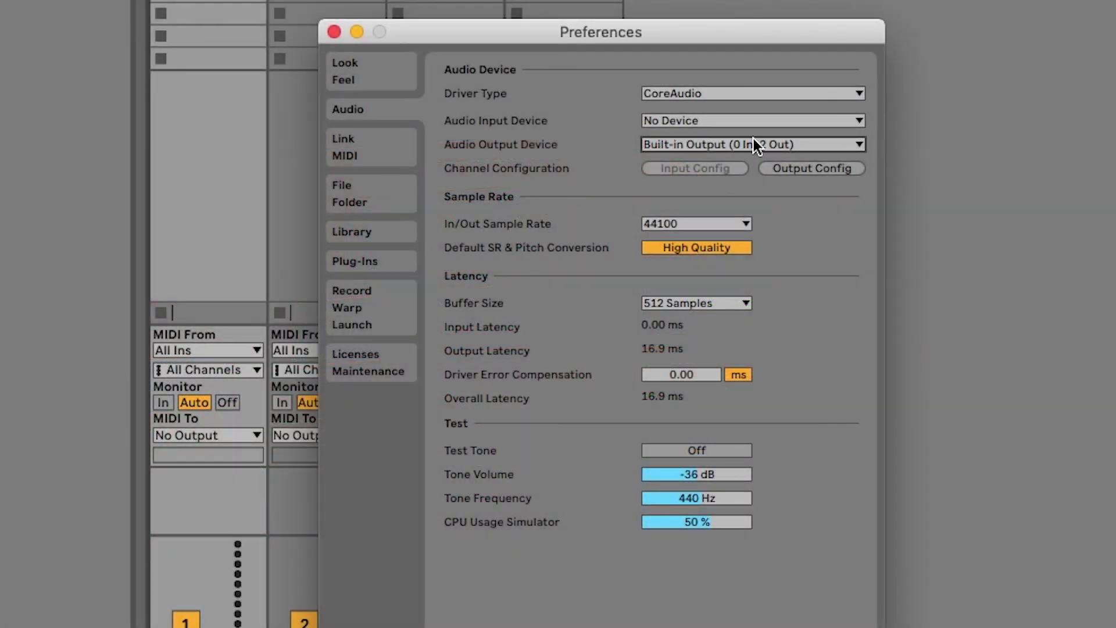
left_click(754, 144)
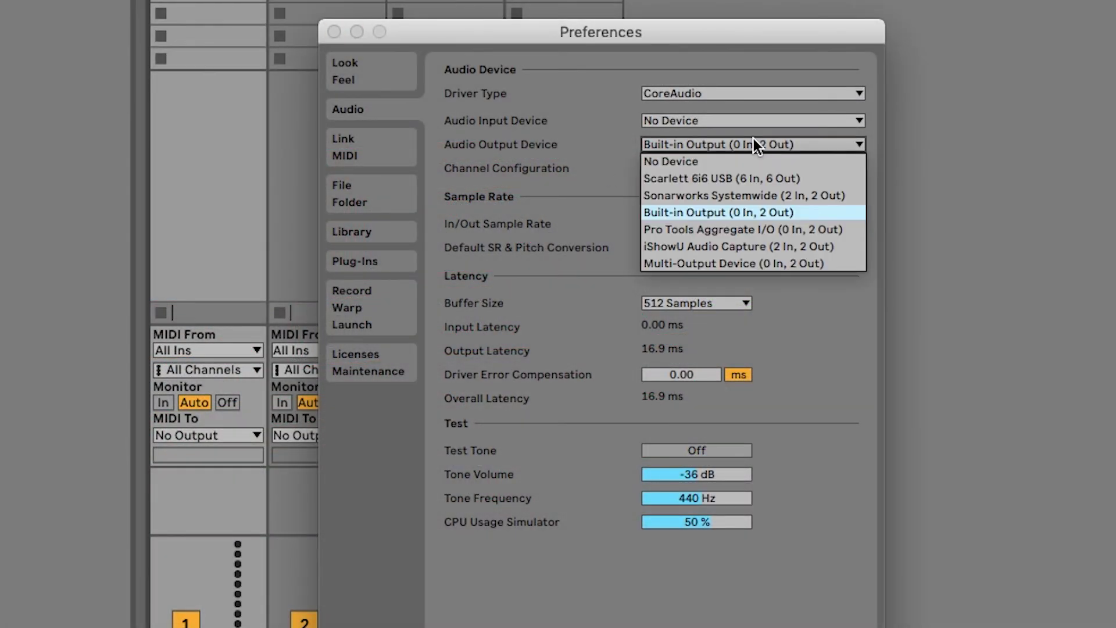
left_click(791, 178)
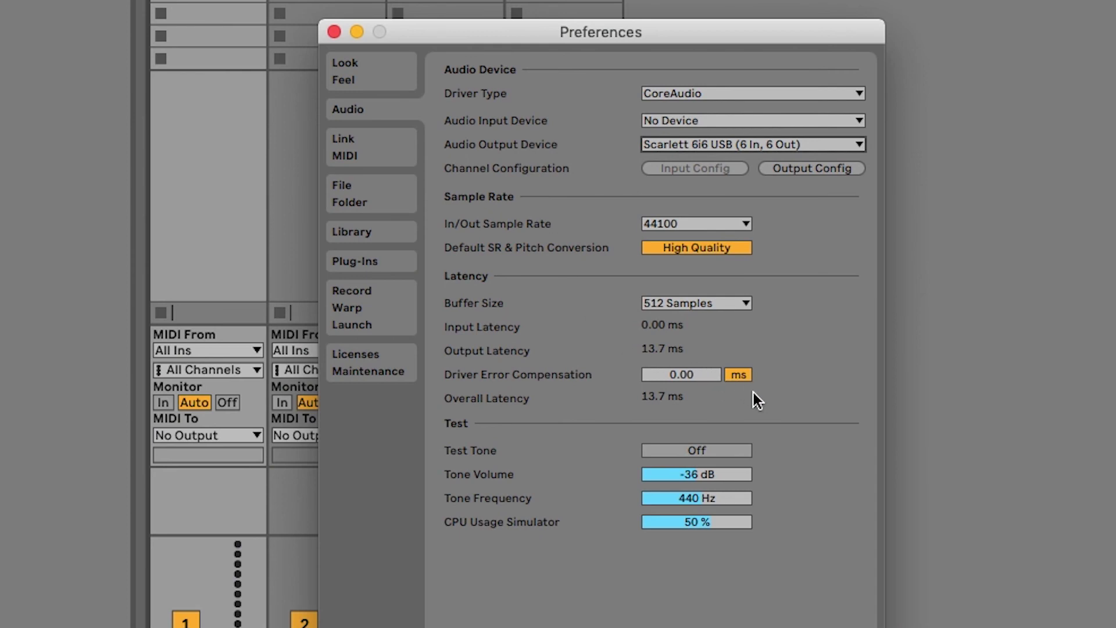
left_click(741, 448)
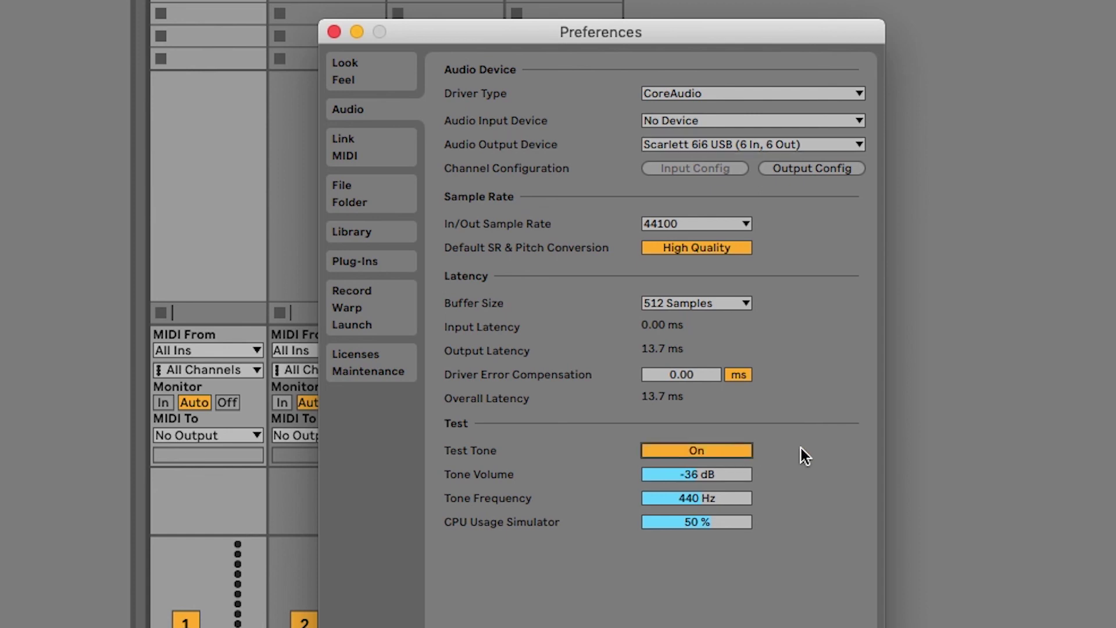
left_click(716, 452)
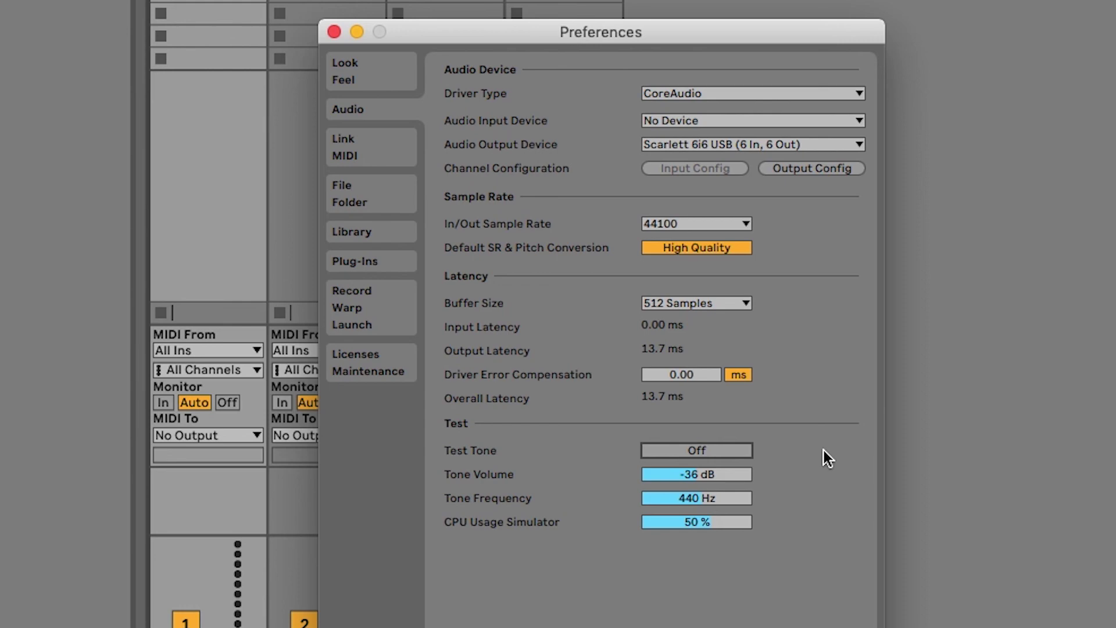
Close Preferences, start playback, and launch scene 3 from the Master track.
left_click(334, 32)
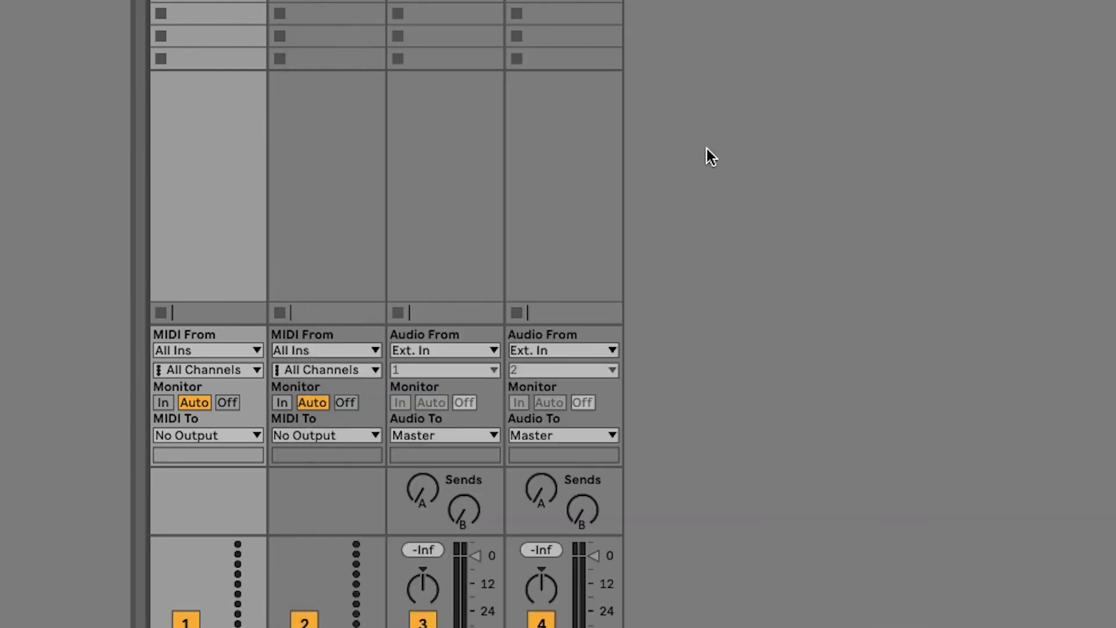
key("space")
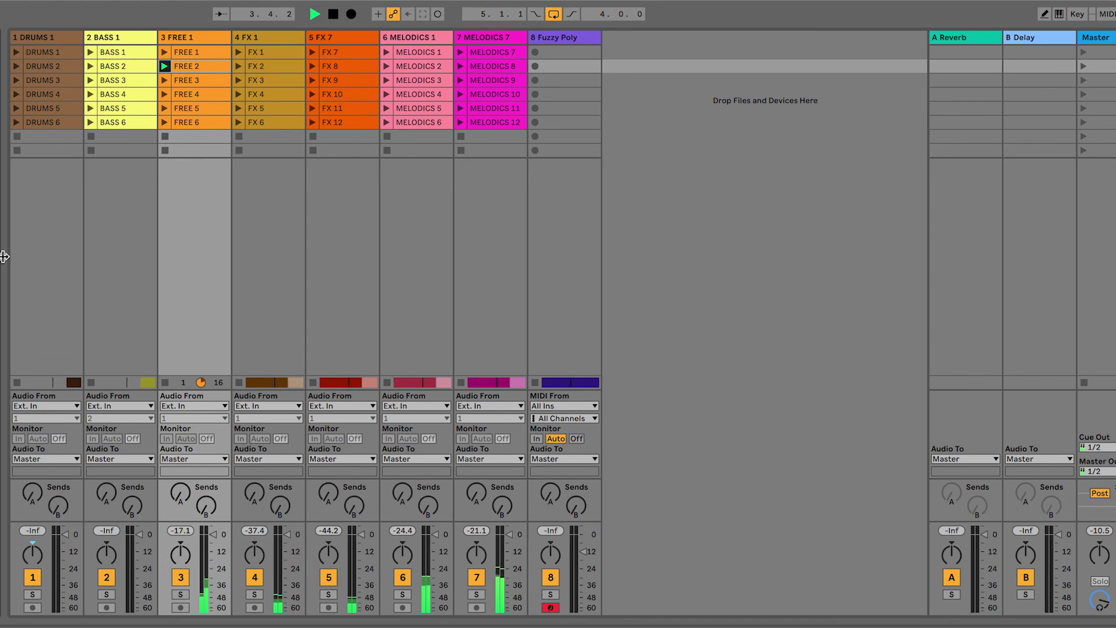
left_click(1083, 81)
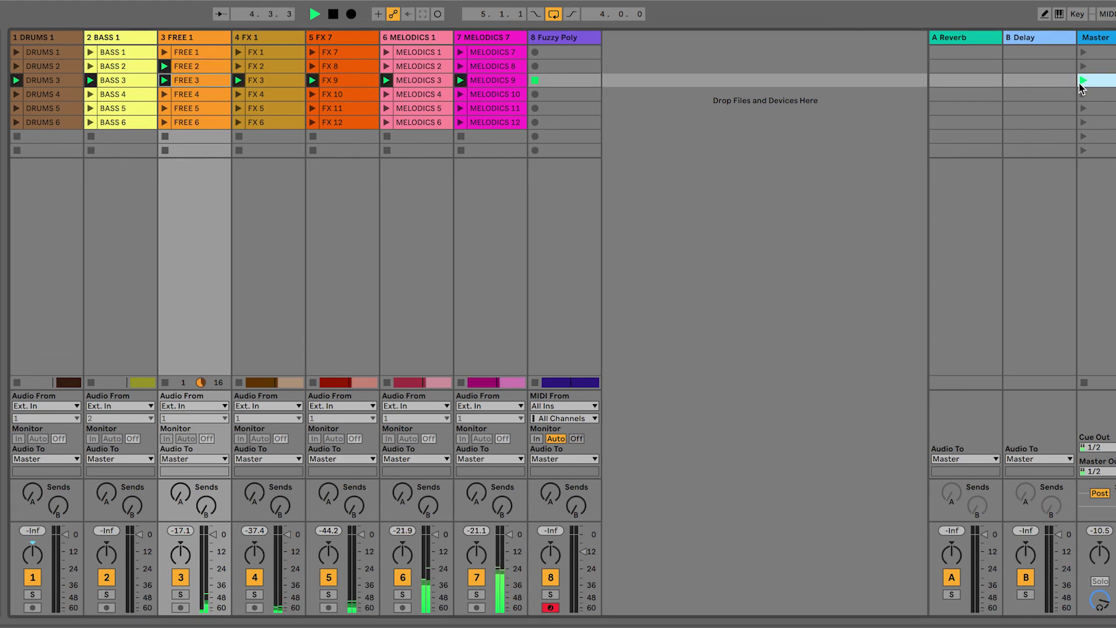